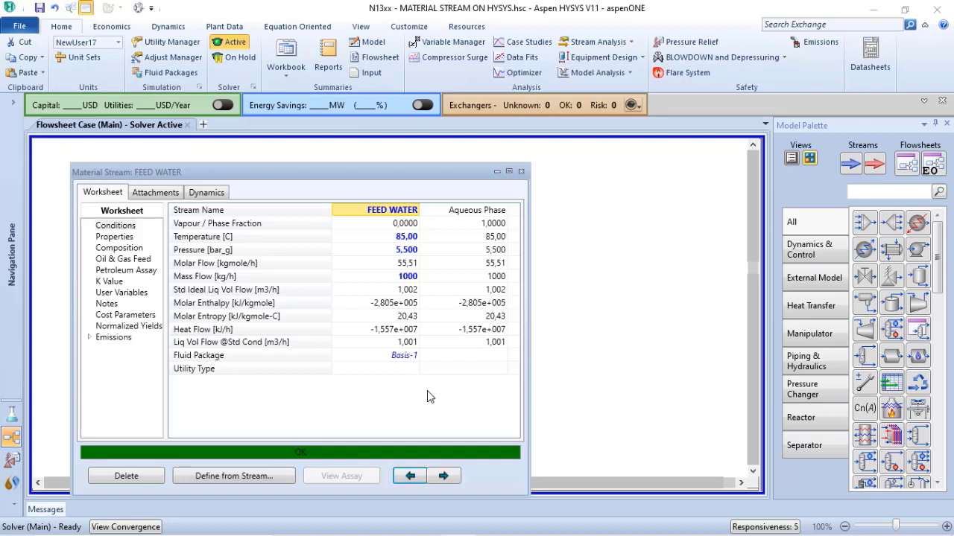
- Close the FEED WATER stream window to return to the flowsheet
{"action": "left_click", "coordinate": [521, 172]}
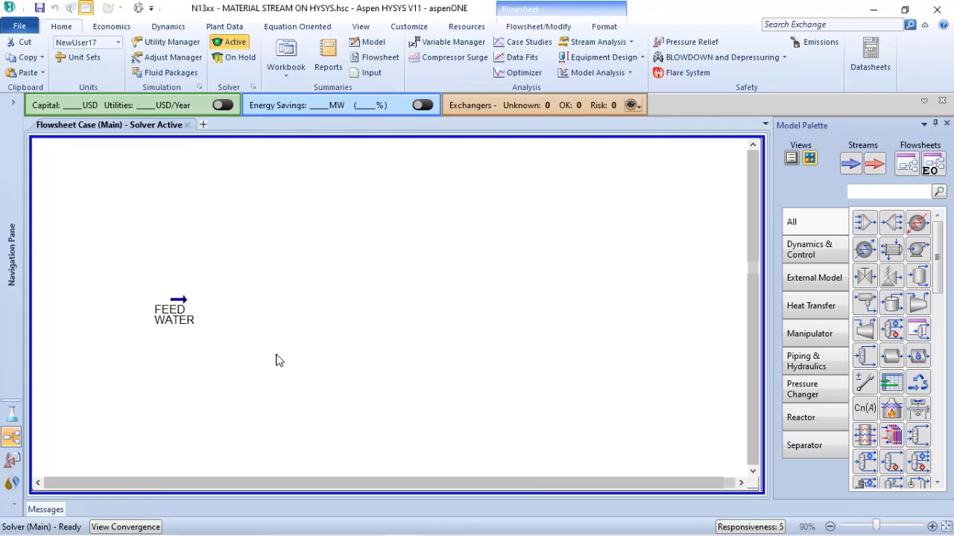
- Show a FEED WATER table (85 °C, 5.500 bar_g, 55.51 kgmole/h) to the right of the stream
{"action": "left_click", "coordinate": [178, 304]}
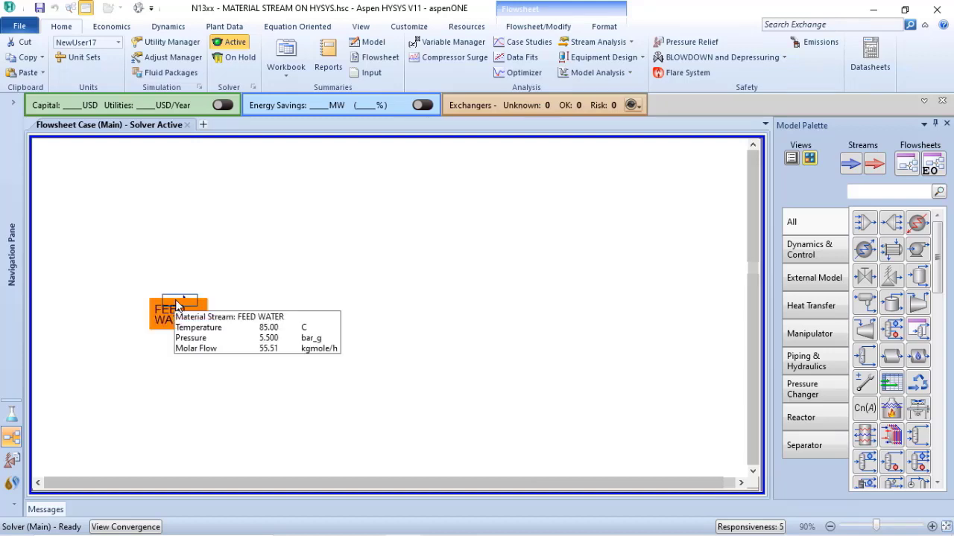
{"action": "right_click", "coordinate": [177, 304]}
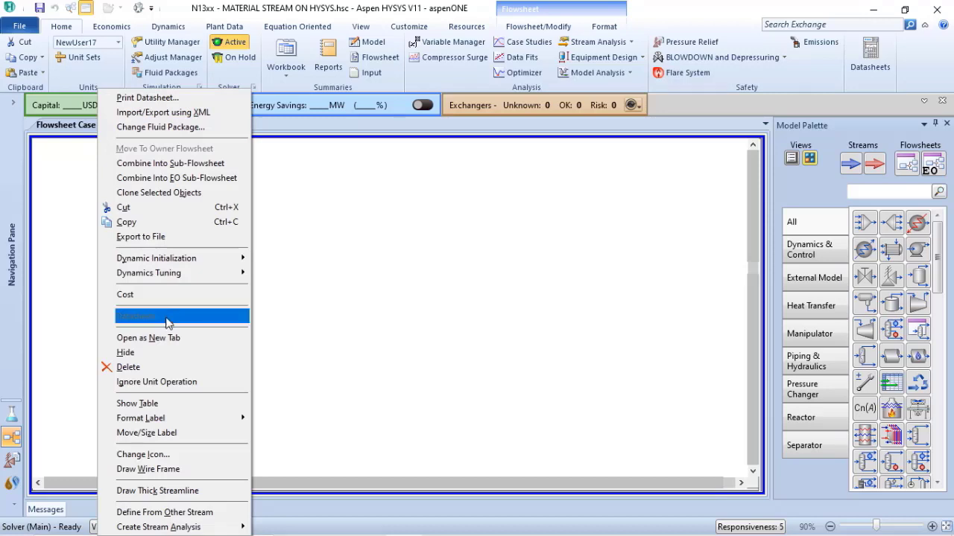
{"action": "left_click", "coordinate": [145, 405]}
{"action": "left_click_drag", "start_coordinate": [216, 369], "coordinate": [265, 338]}
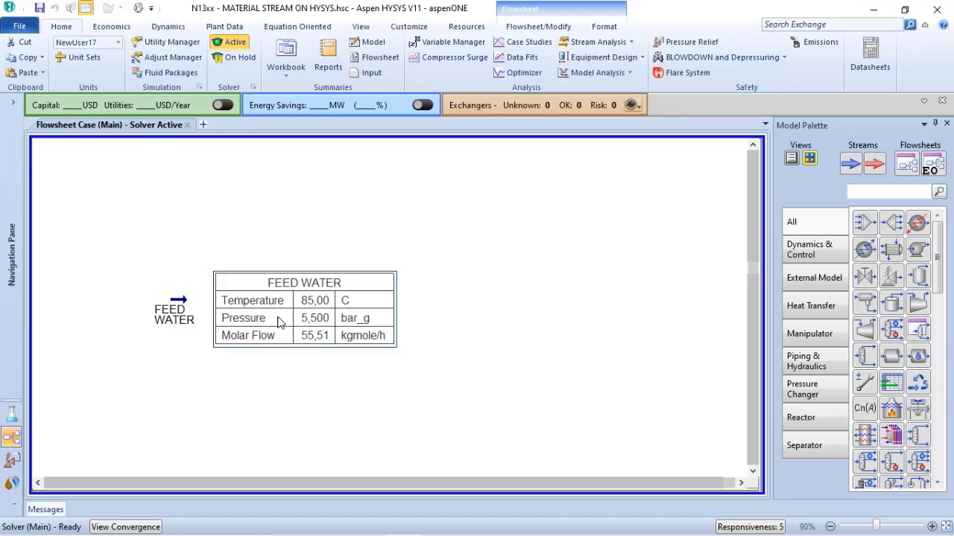
- In the table's variable list, search 'li' and add Actual Liquid Flow
{"action": "double_click", "coordinate": [278, 321]}
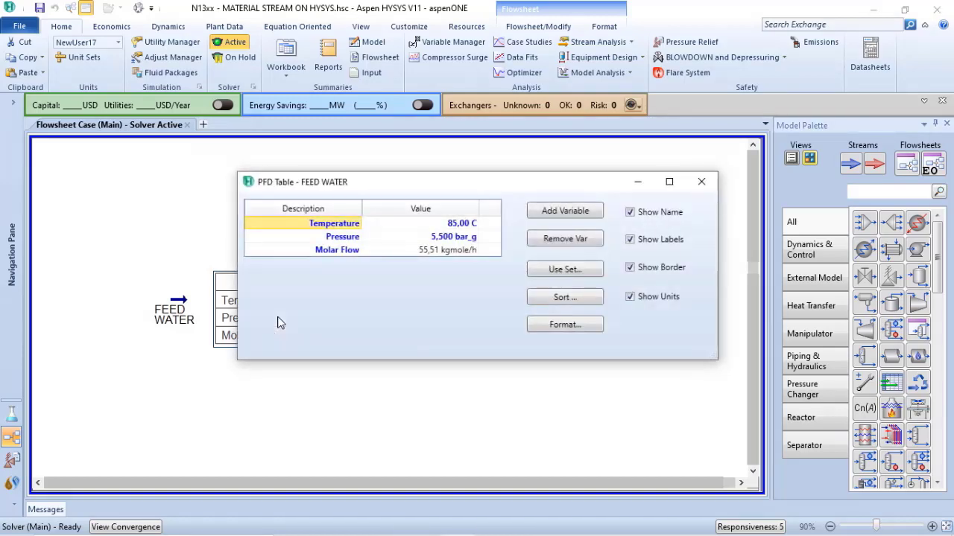
{"action": "left_click", "coordinate": [551, 212]}
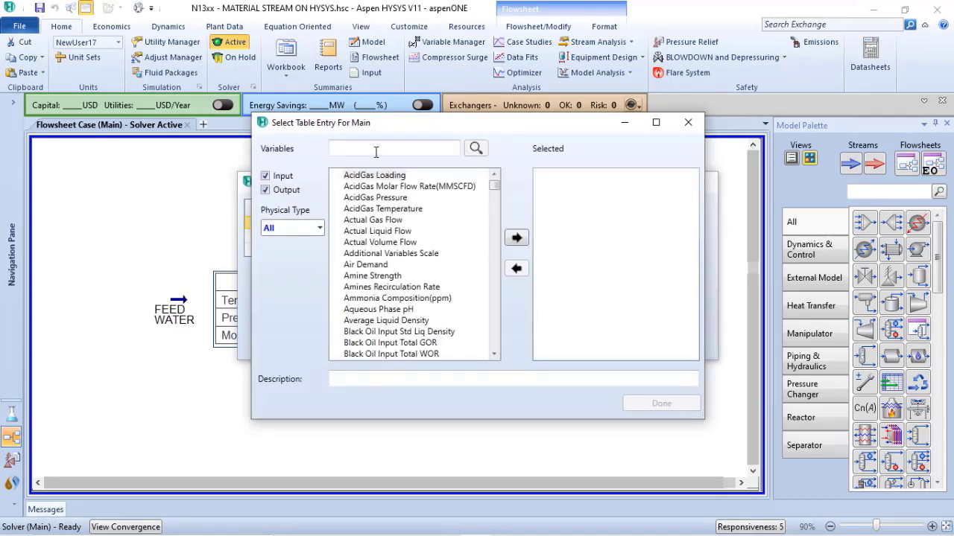
{"action": "left_click", "coordinate": [376, 147]}
{"action": "type", "text": "liq"}
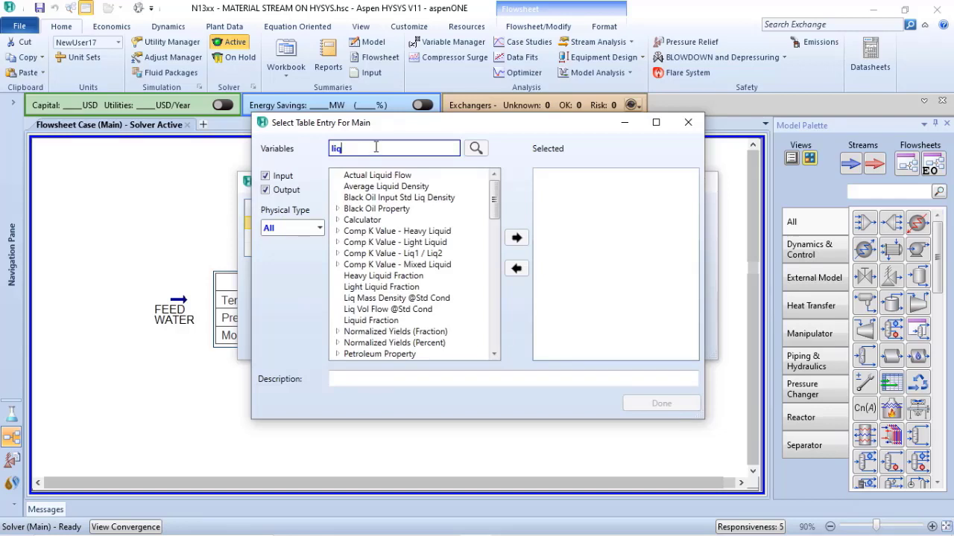
{"action": "left_click", "coordinate": [375, 177]}
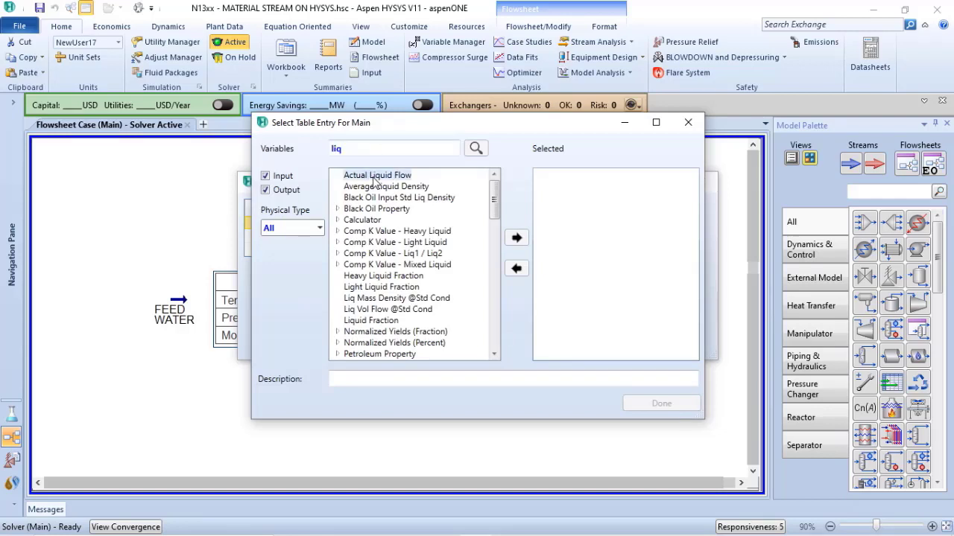
{"action": "left_click", "coordinate": [518, 240]}
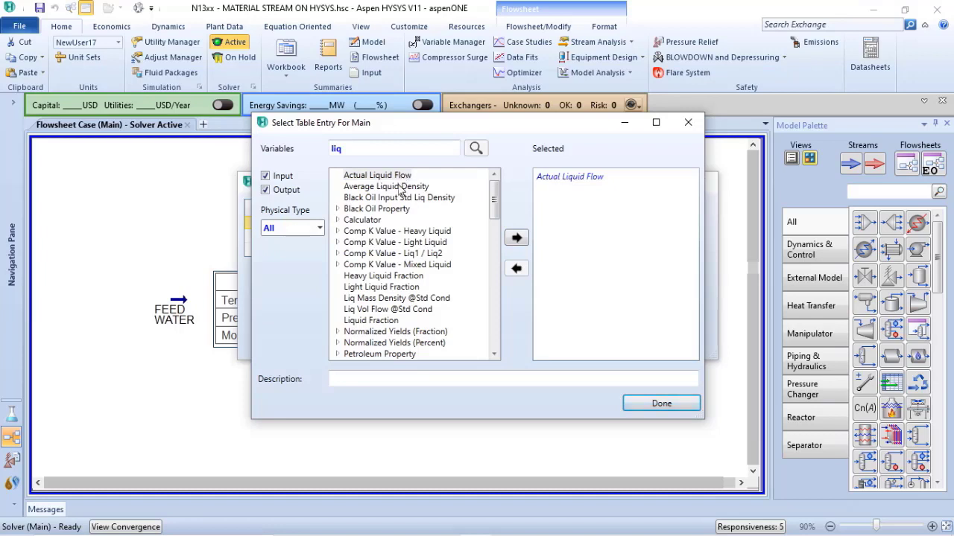
{"action": "left_click", "coordinate": [375, 312]}
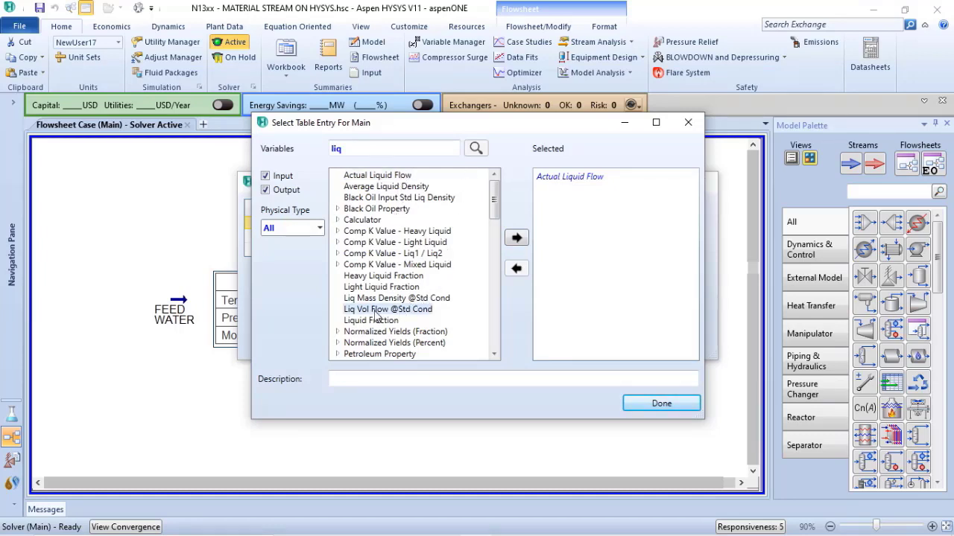
{"action": "left_click", "coordinate": [518, 237]}
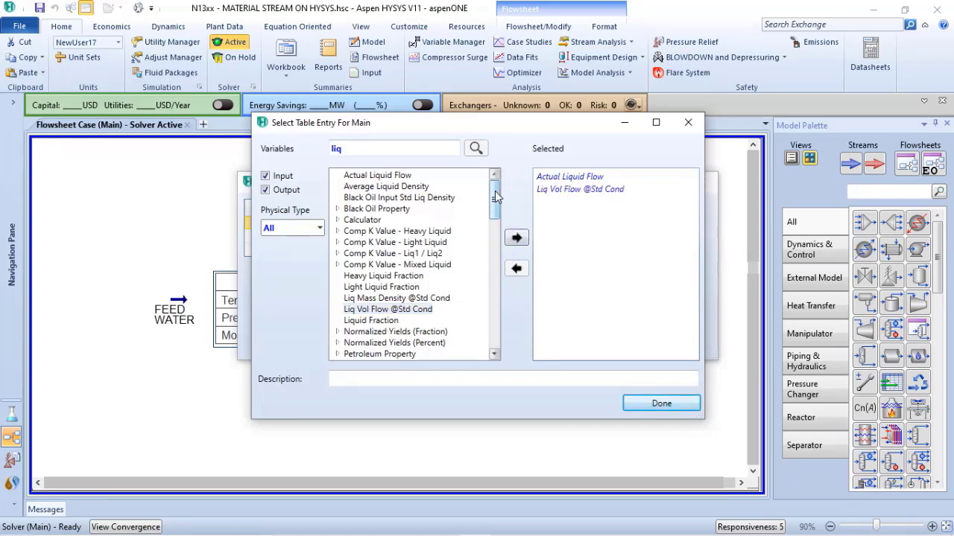
{"action": "left_click_drag", "start_coordinate": [496, 196], "coordinate": [462, 330]}
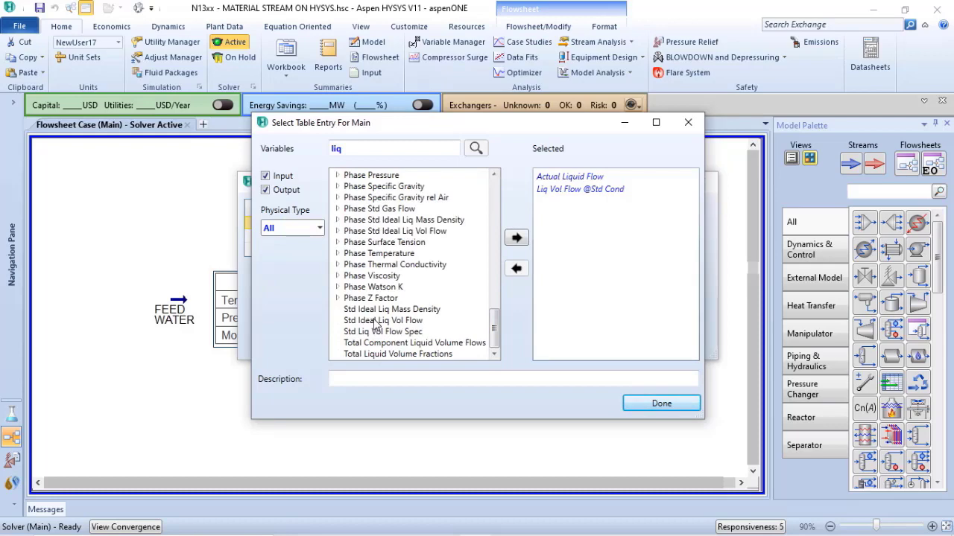
{"action": "left_click", "coordinate": [376, 320]}
{"action": "left_click", "coordinate": [517, 237]}
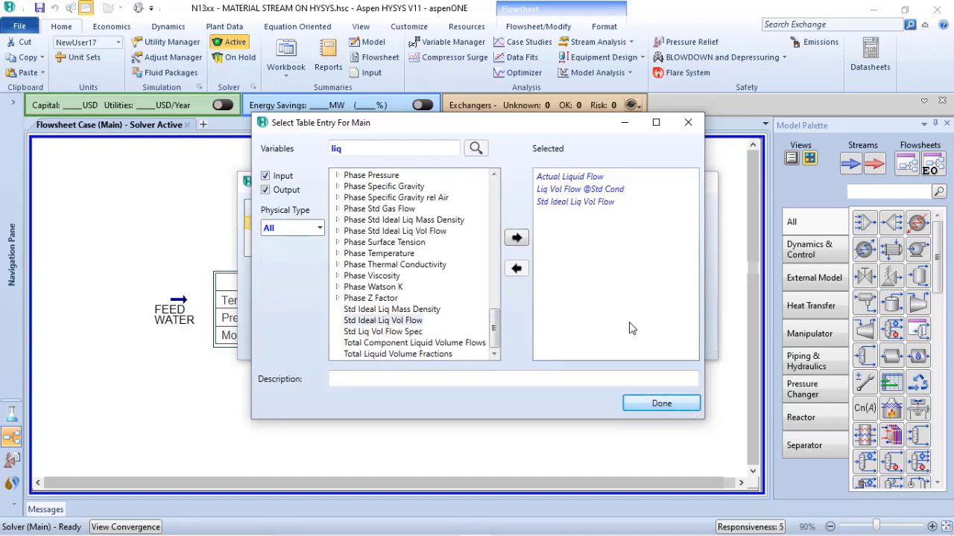
{"action": "left_click", "coordinate": [661, 403]}
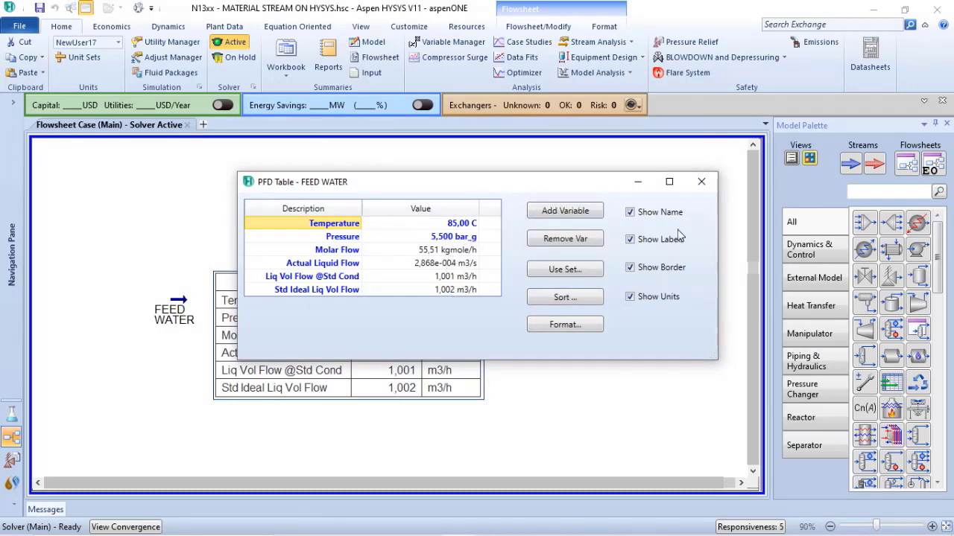
- Move the table settings aside, check Actual Liquid Flow reads 1,033 m3/h, and close them
{"action": "left_click_drag", "start_coordinate": [520, 185], "coordinate": [577, 88]}
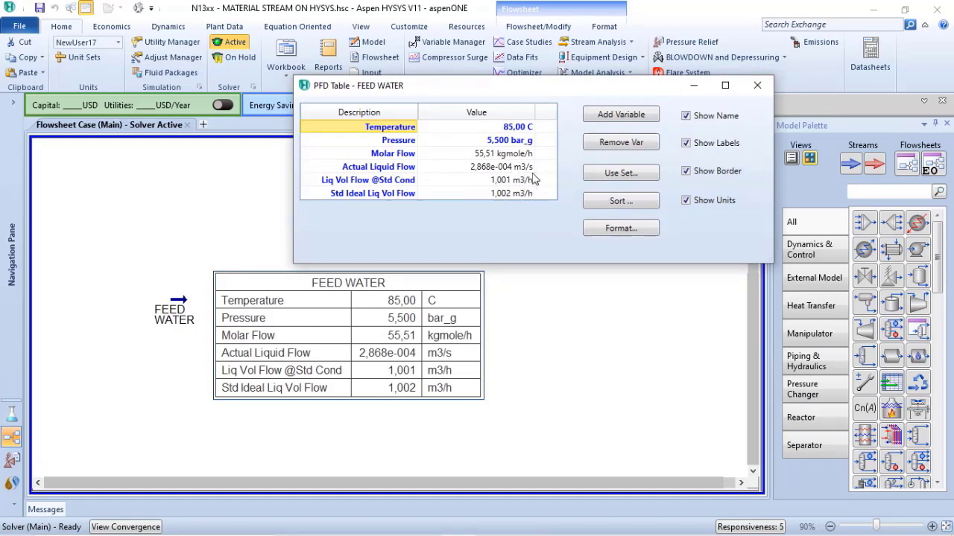
{"action": "mouse_move", "coordinate": [533, 171]}
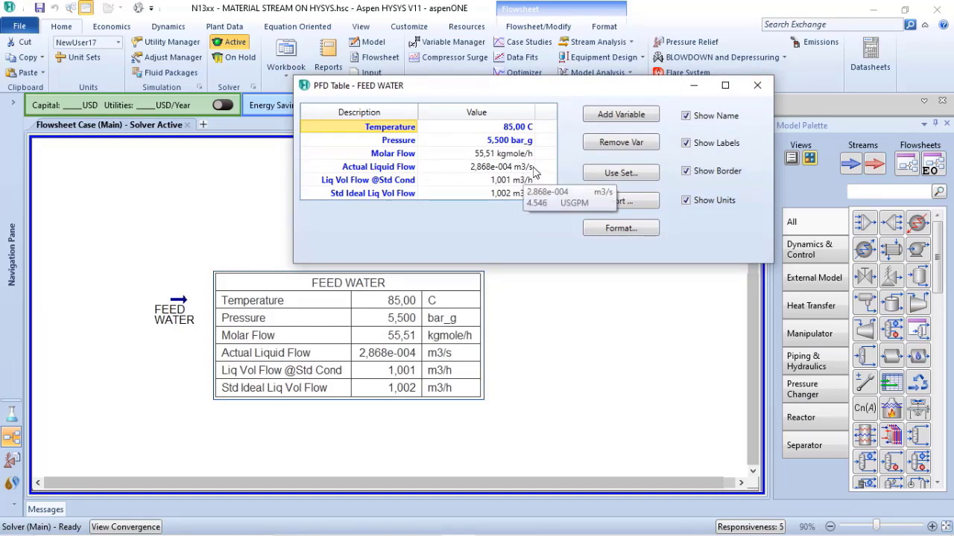
{"action": "left_click", "coordinate": [757, 86]}
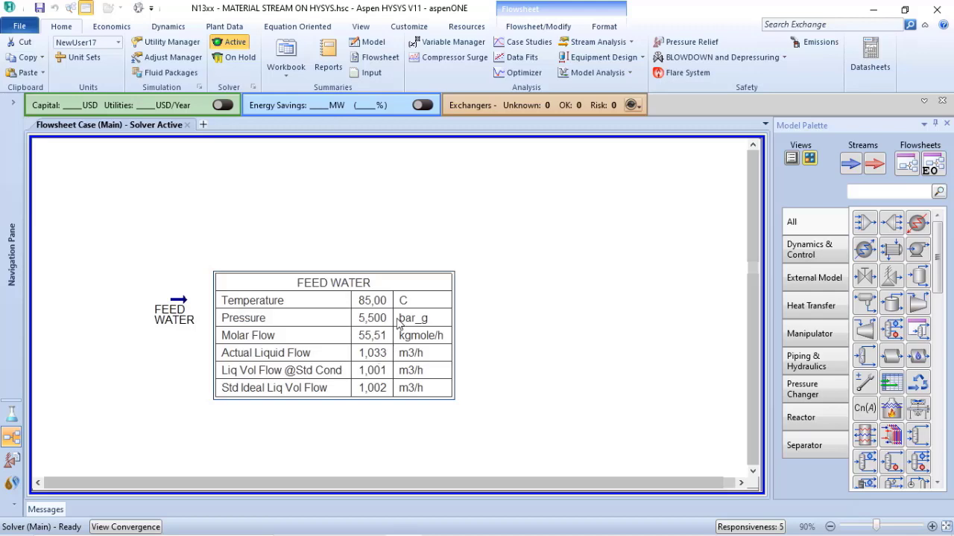
- Set the FEED WATER table's temperature to 60 °F
{"action": "double_click", "coordinate": [397, 322]}
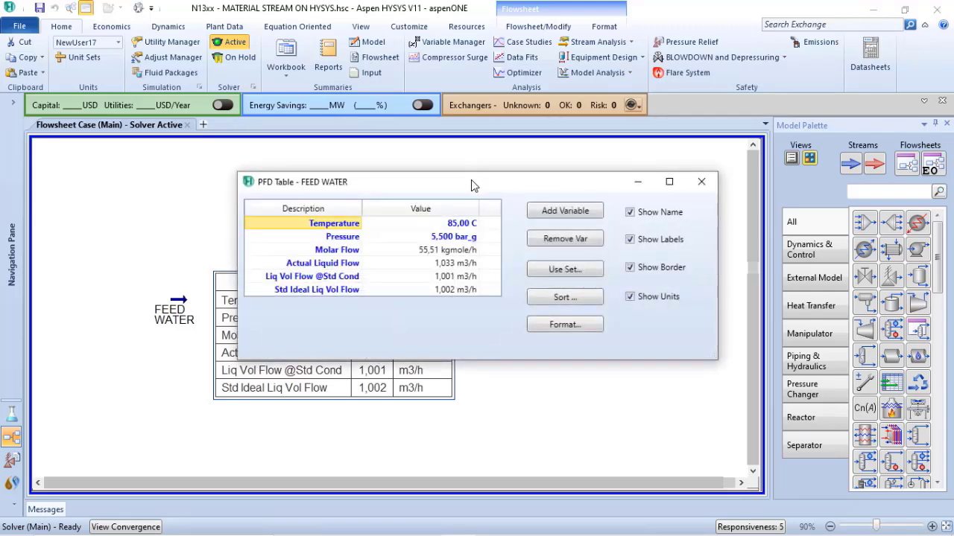
{"action": "left_click_drag", "start_coordinate": [473, 184], "coordinate": [448, 92]}
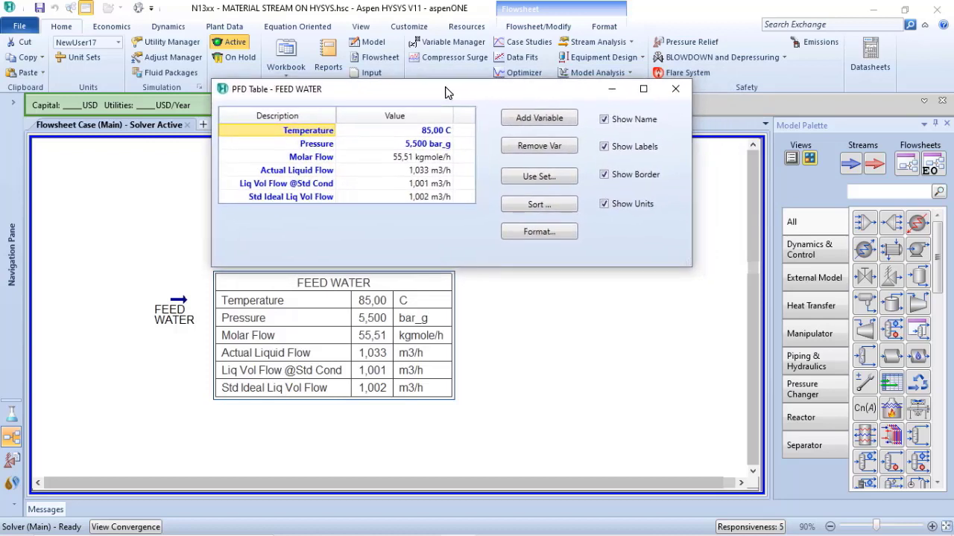
{"action": "left_click", "coordinate": [433, 133]}
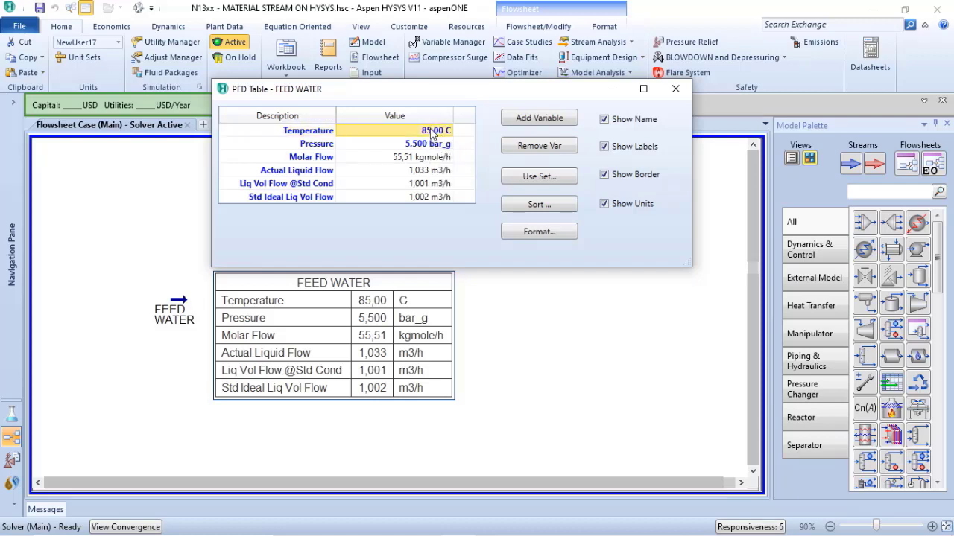
{"action": "type", "text": "60"}
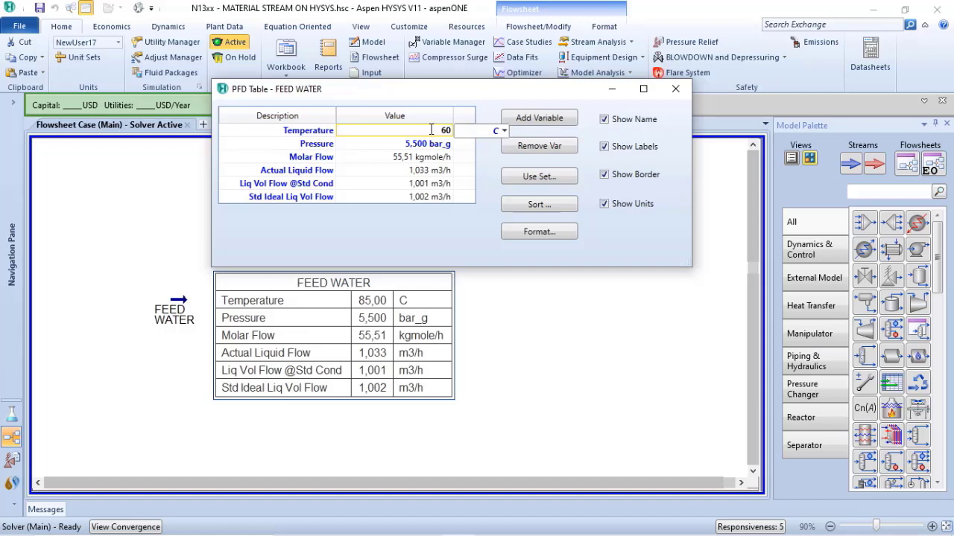
{"action": "left_click", "coordinate": [503, 130]}
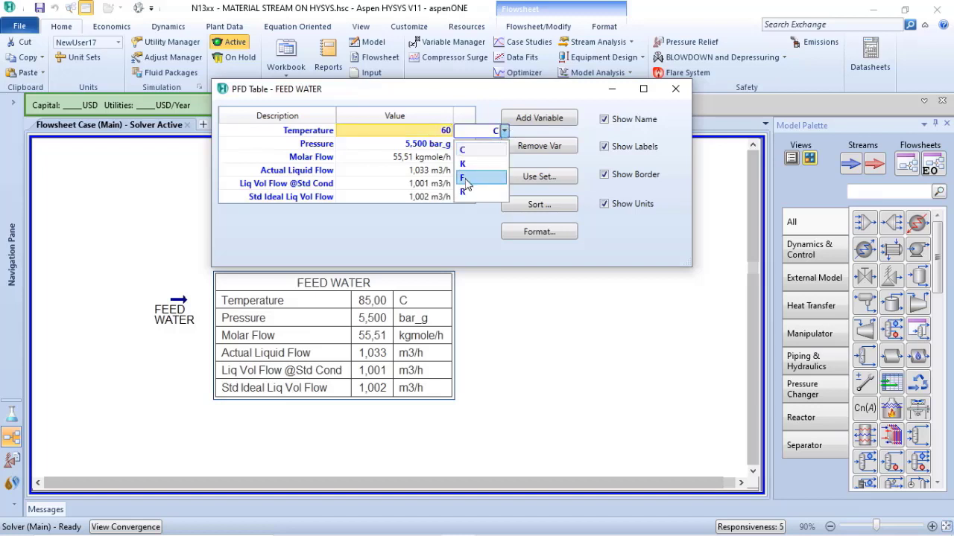
{"action": "left_click", "coordinate": [466, 178]}
- Set pressure to 1 atm so actual liquid flow reads 1,001 m3/h, and close the editor
{"action": "left_click", "coordinate": [431, 143]}
{"action": "type", "text": "1"}
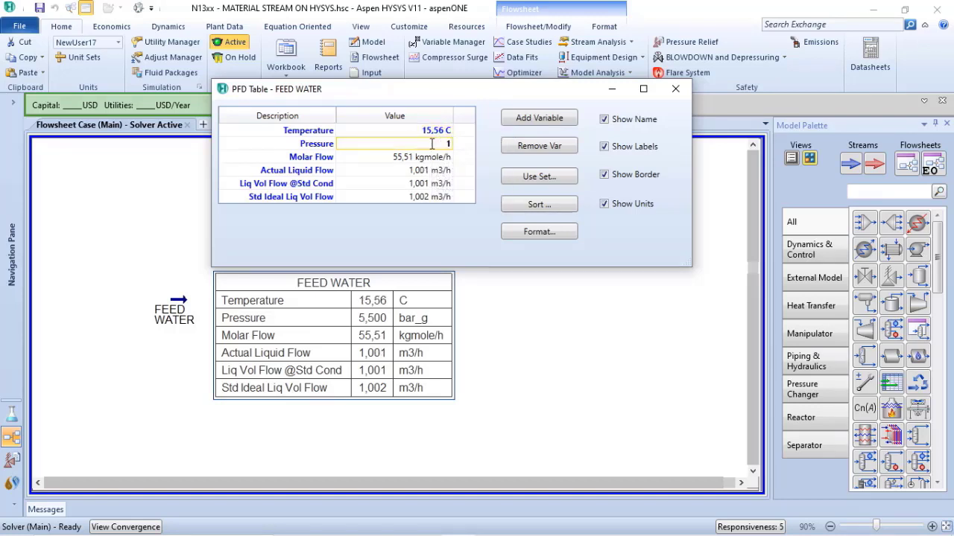
{"action": "left_click", "coordinate": [524, 145]}
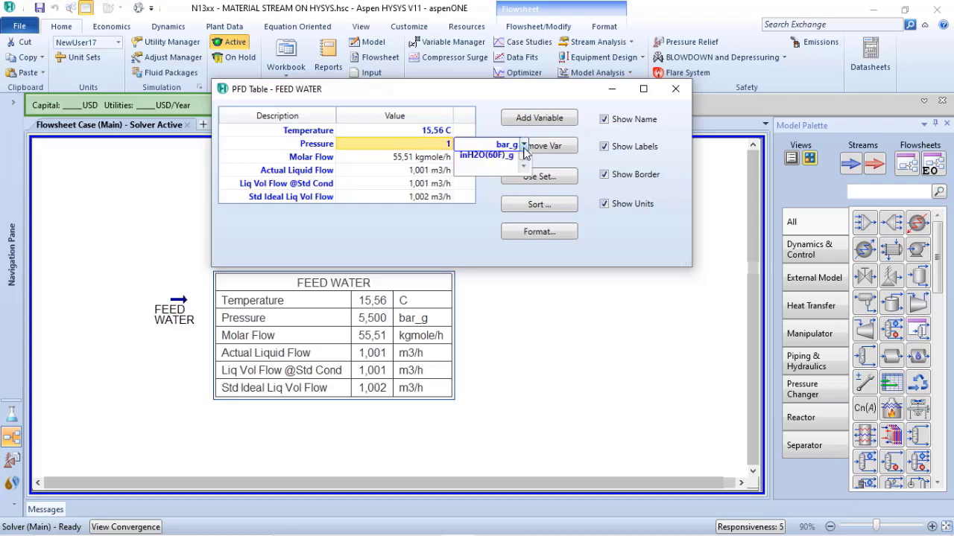
{"action": "left_click_drag", "start_coordinate": [527, 282], "coordinate": [540, 179]}
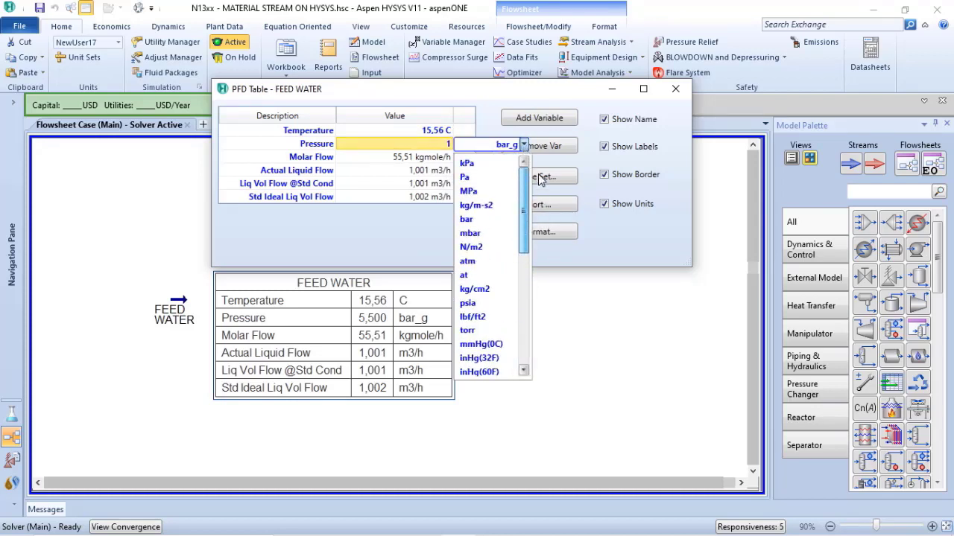
{"action": "left_click", "coordinate": [480, 262]}
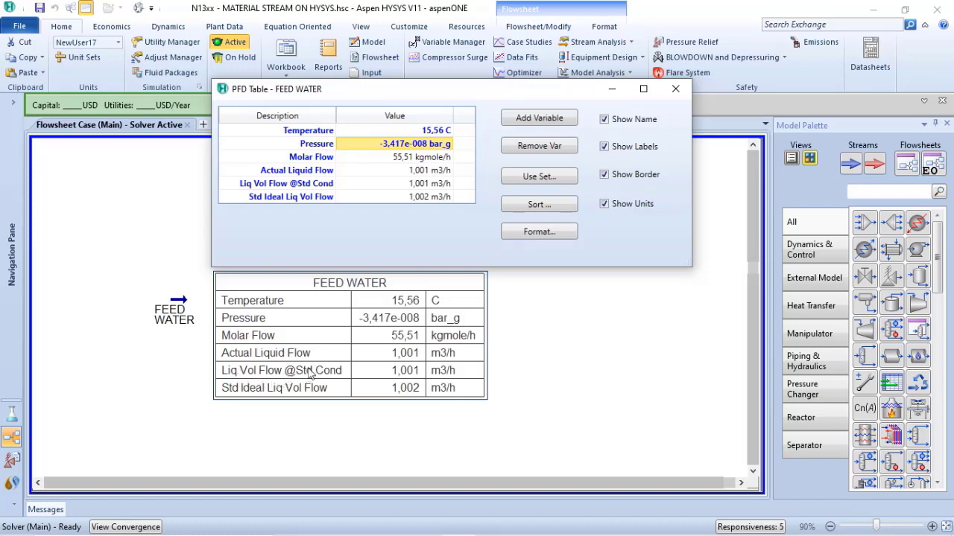
{"action": "left_click", "coordinate": [415, 374]}
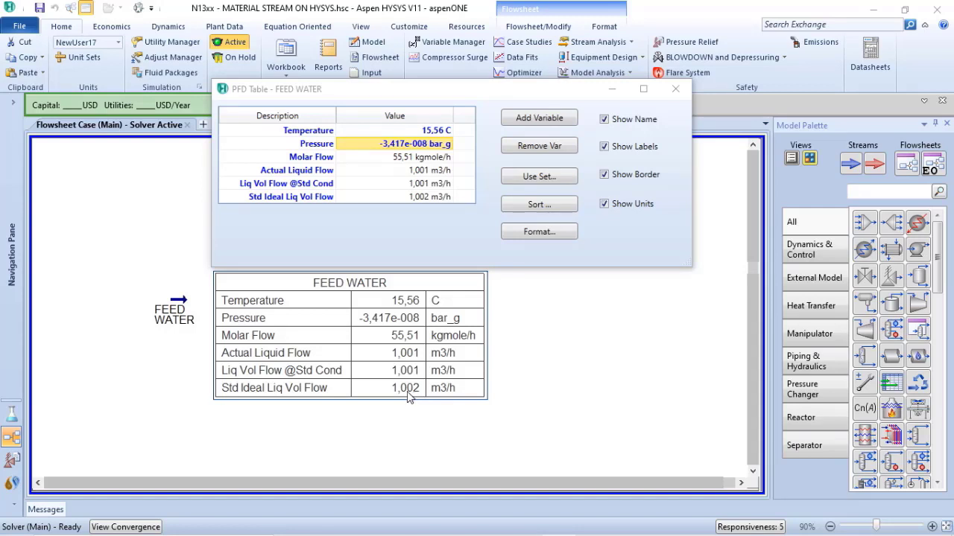
{"action": "left_click", "coordinate": [675, 89]}
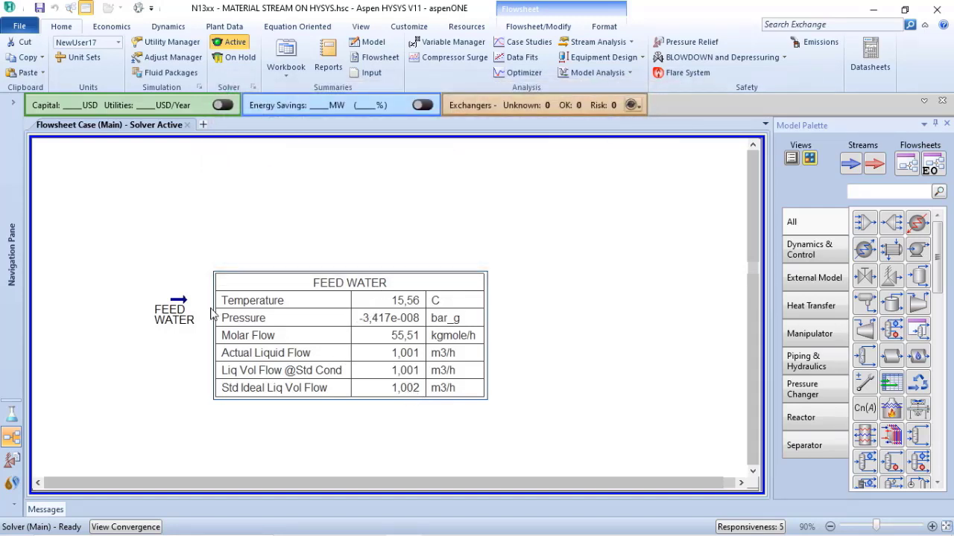
- Open the FEED WATER Properties page and check its 998,9 kg/m3 mass density
{"action": "double_click", "coordinate": [178, 302]}
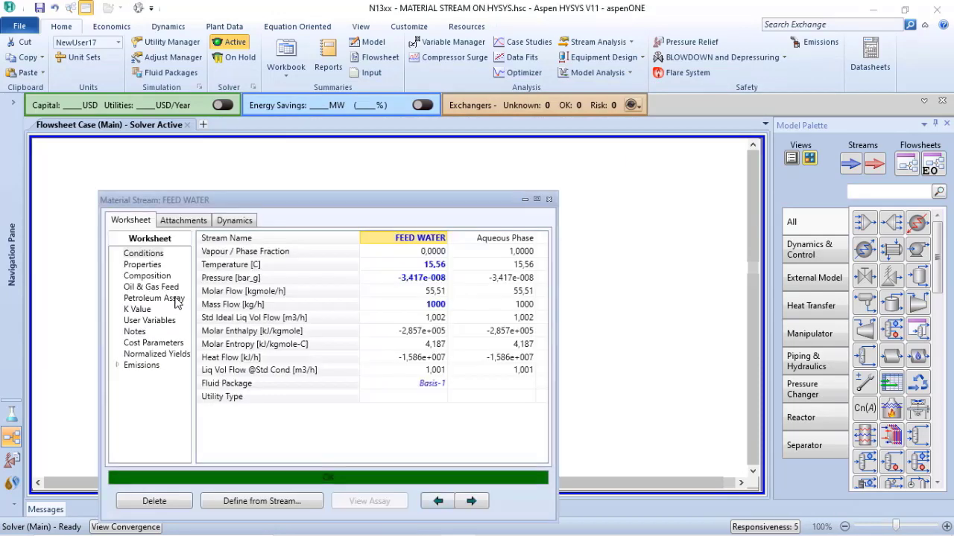
{"action": "left_click", "coordinate": [142, 266]}
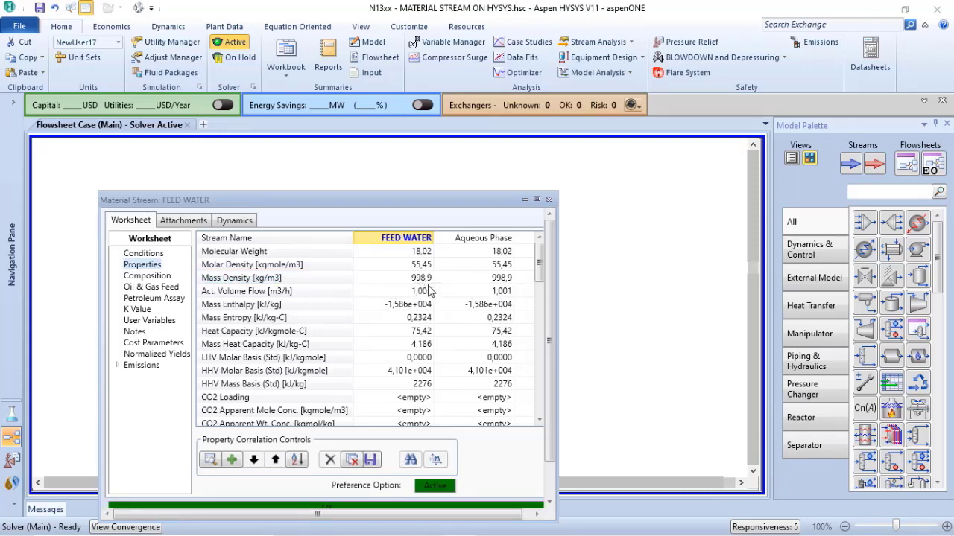
{"action": "mouse_move", "coordinate": [418, 278]}
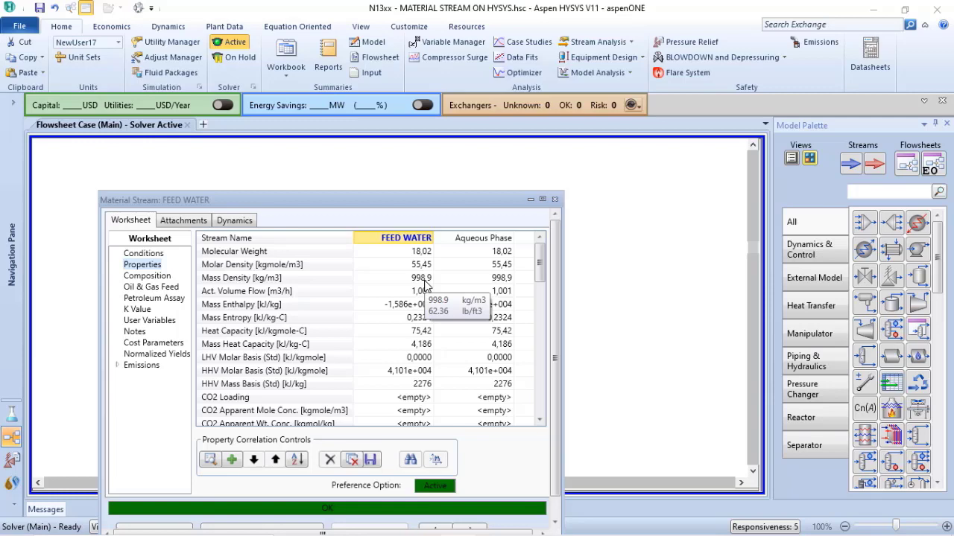
- In the Properties environment, check H2O's ideal liquid density of 998,0 kg/m3
{"action": "left_click", "coordinate": [11, 416]}
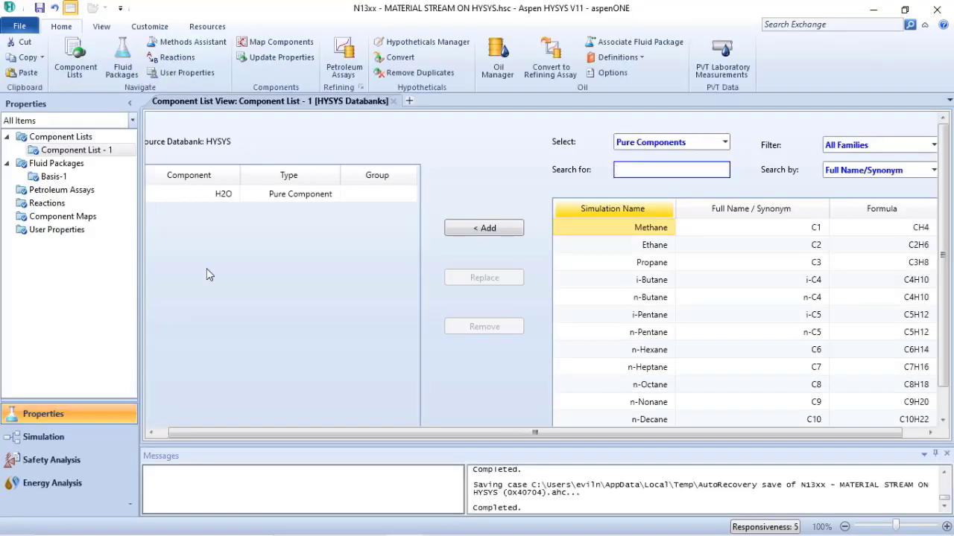
{"action": "double_click", "coordinate": [227, 197]}
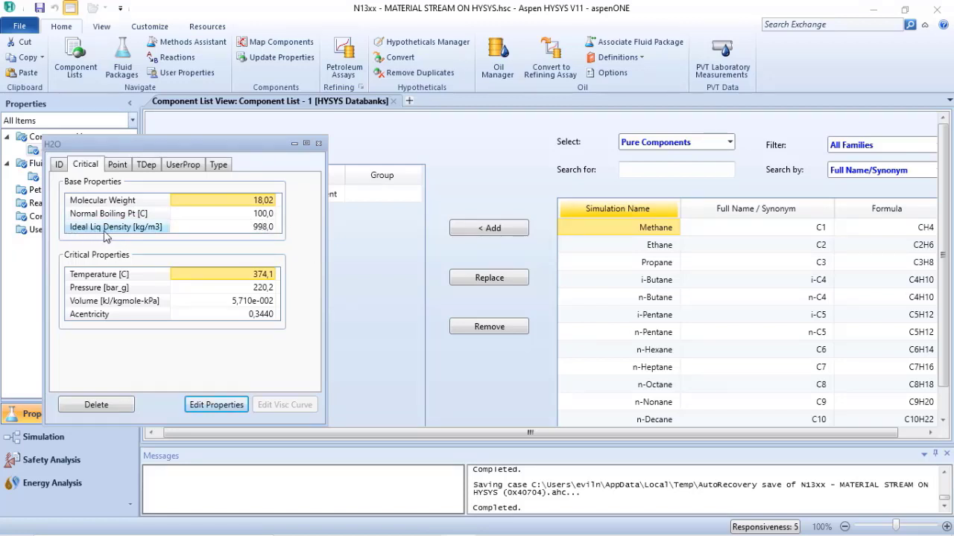
{"action": "mouse_move", "coordinate": [257, 232]}
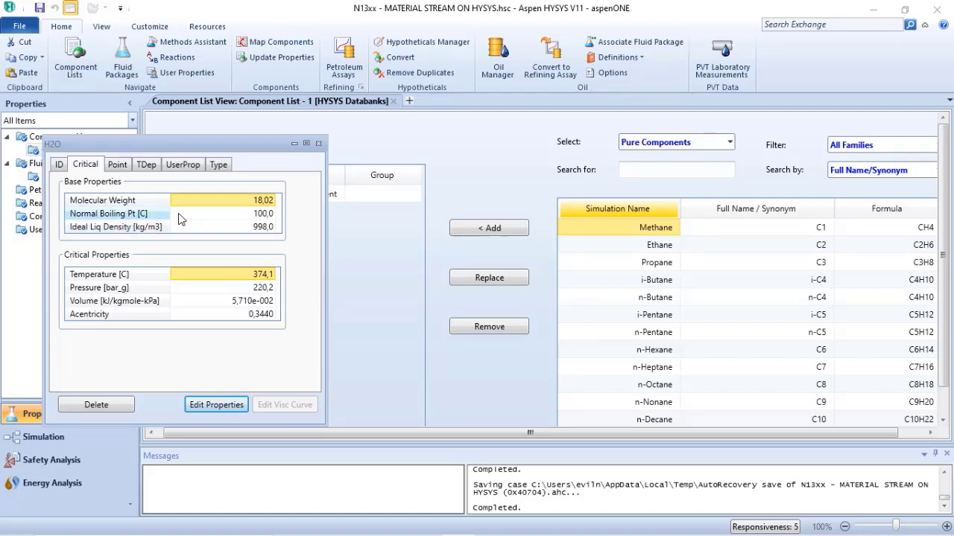
{"action": "left_click", "coordinate": [319, 144]}
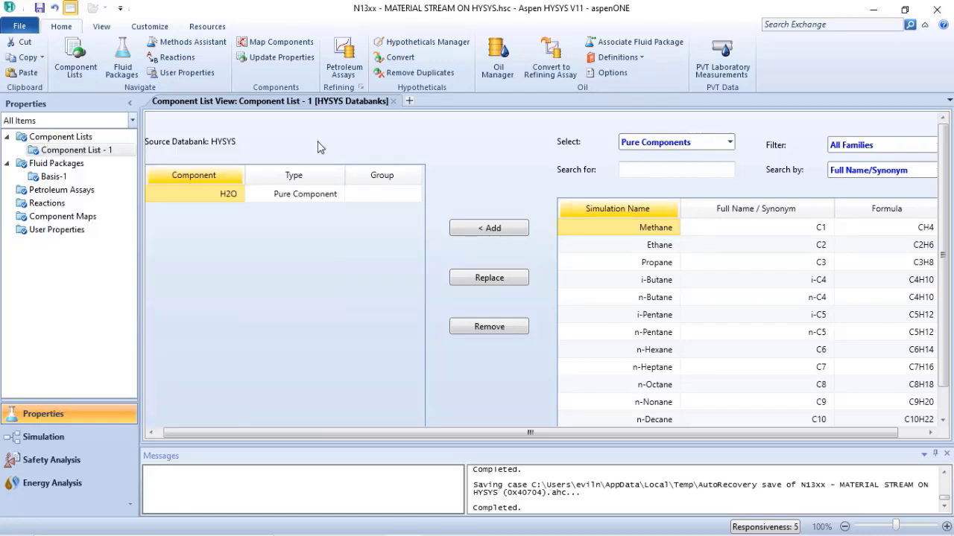